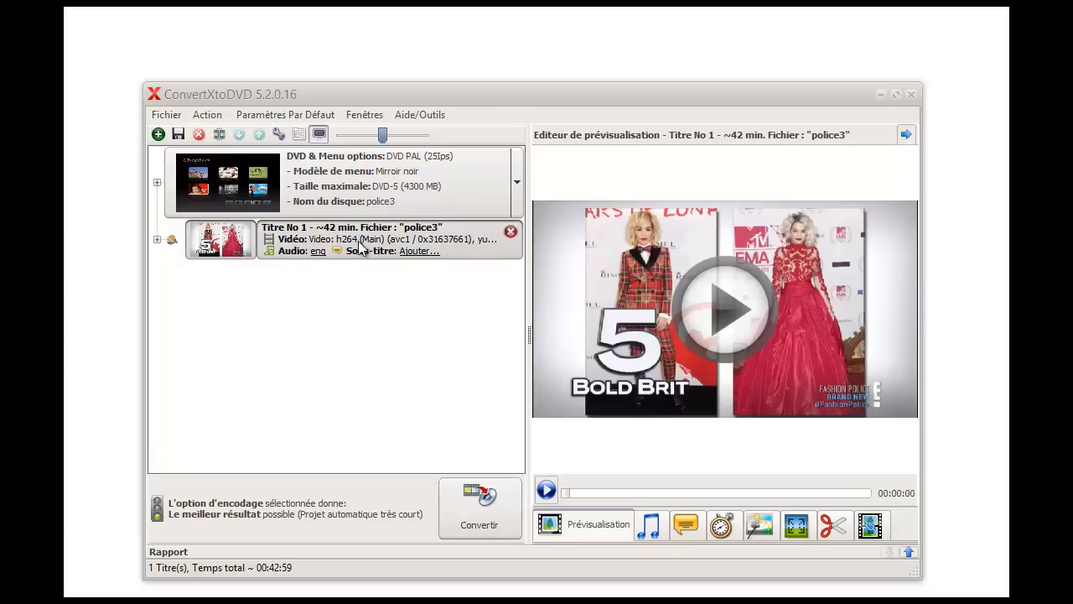
Step: Open the cutting editor for the police3 title and keep the timeline cursor at 00:00:00
click(833, 525)
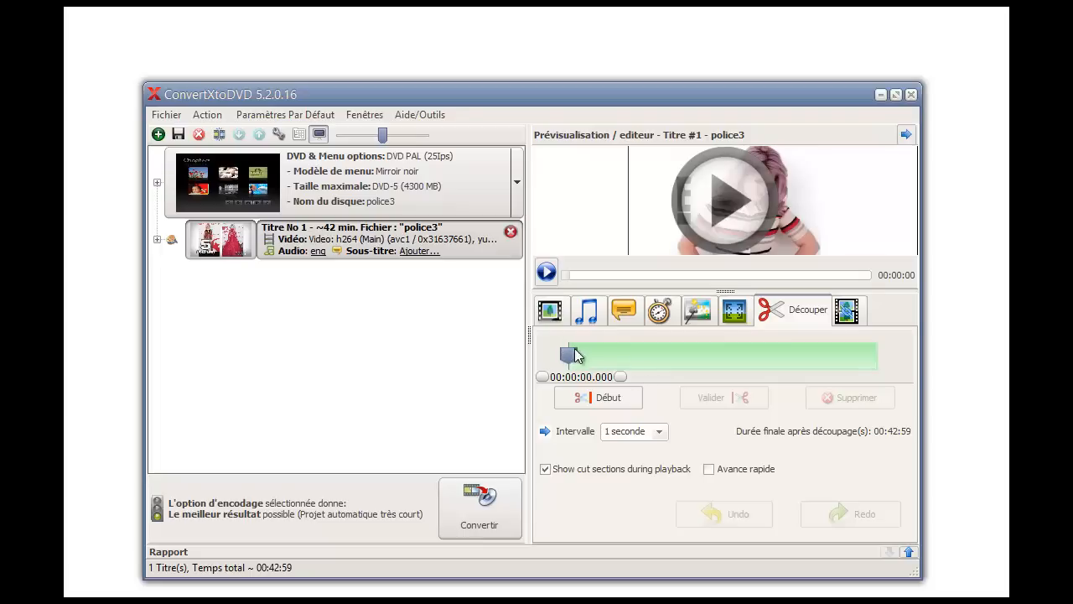
mouse_move(571, 356)
mouse_down()
mouse_move(613, 355)
mouse_move(567, 356)
mouse_up()
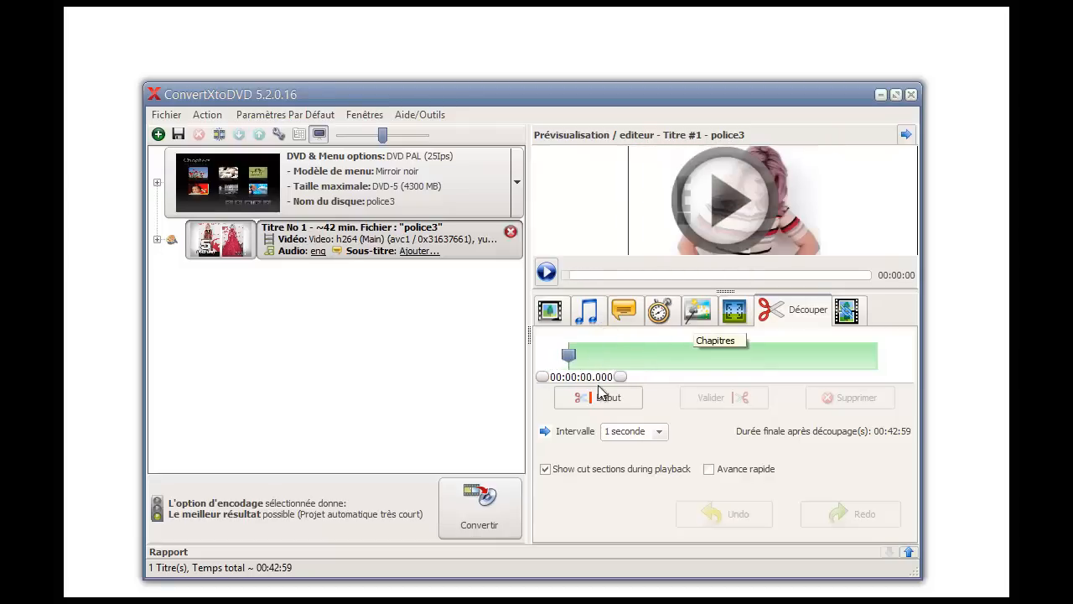
drag(569, 355, 569, 355)
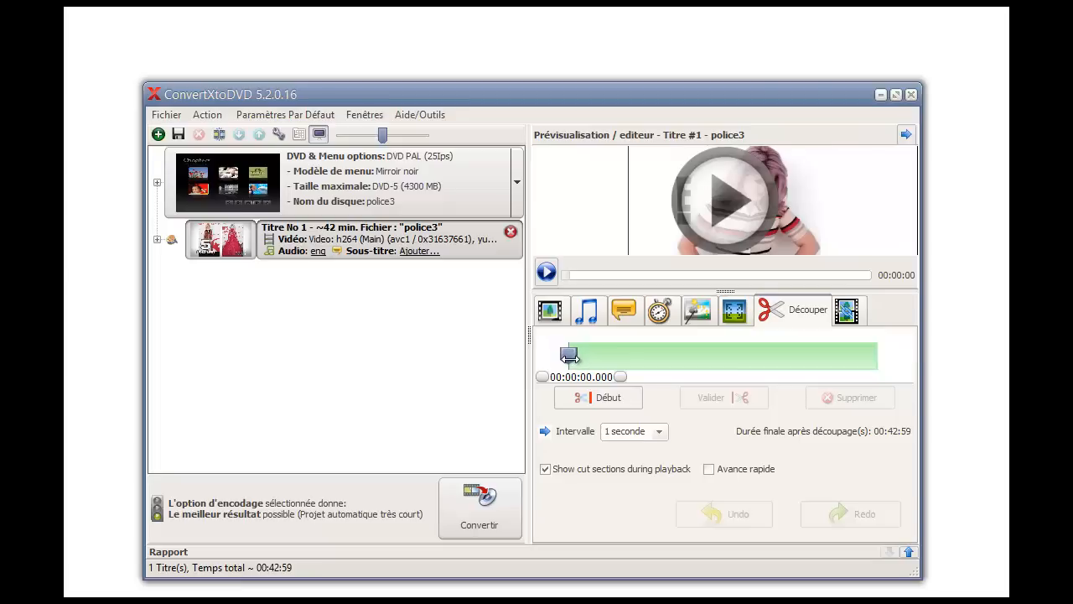
Step: Start a cut at the beginning of the video and extend its end to 00:00:28
click(587, 401)
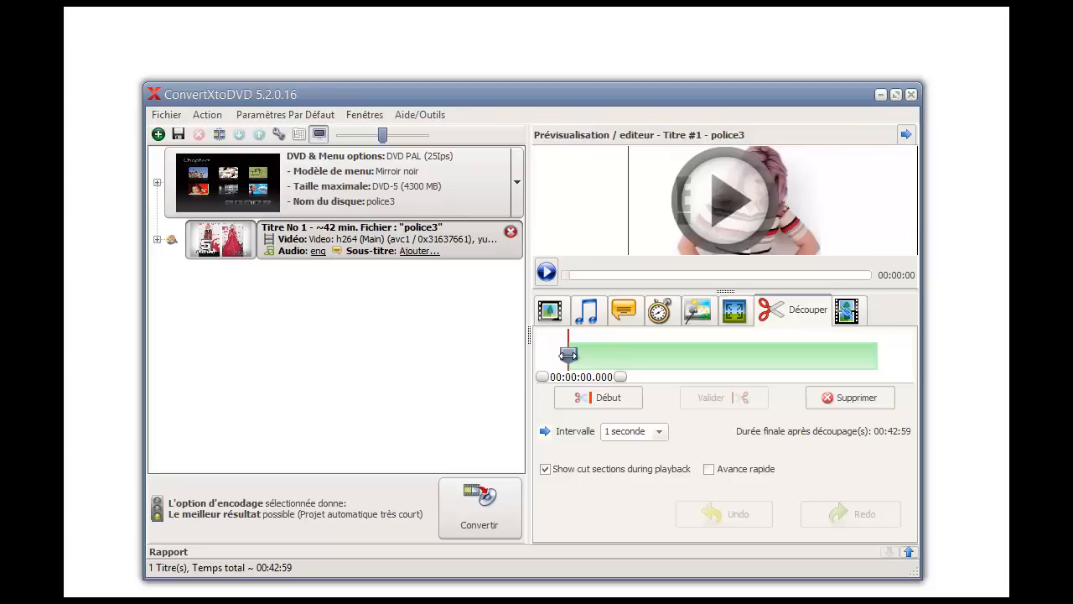
drag(568, 355, 573, 355)
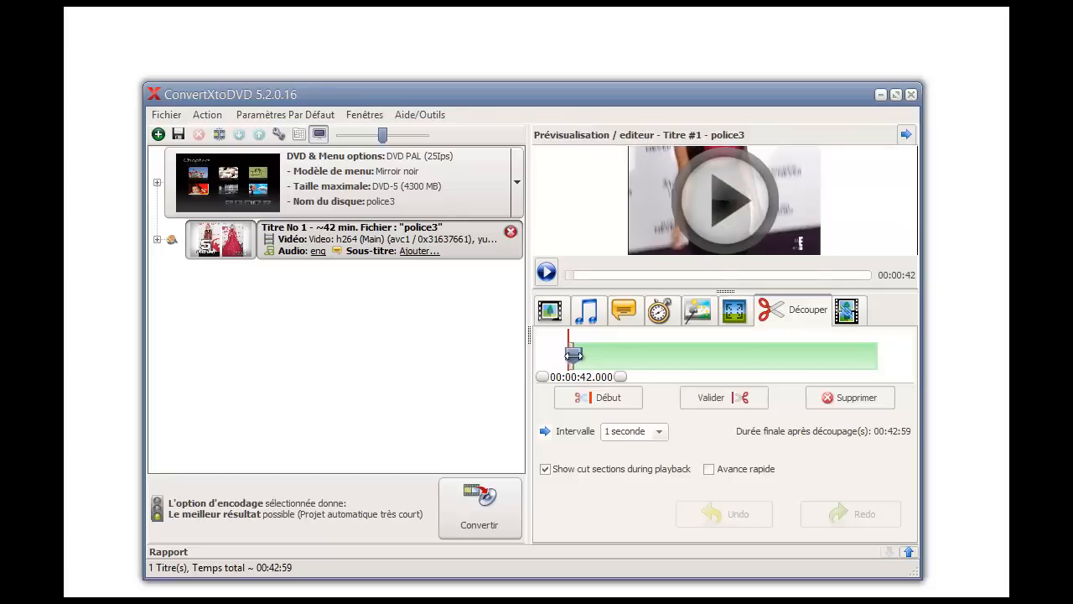
drag(574, 355, 572, 355)
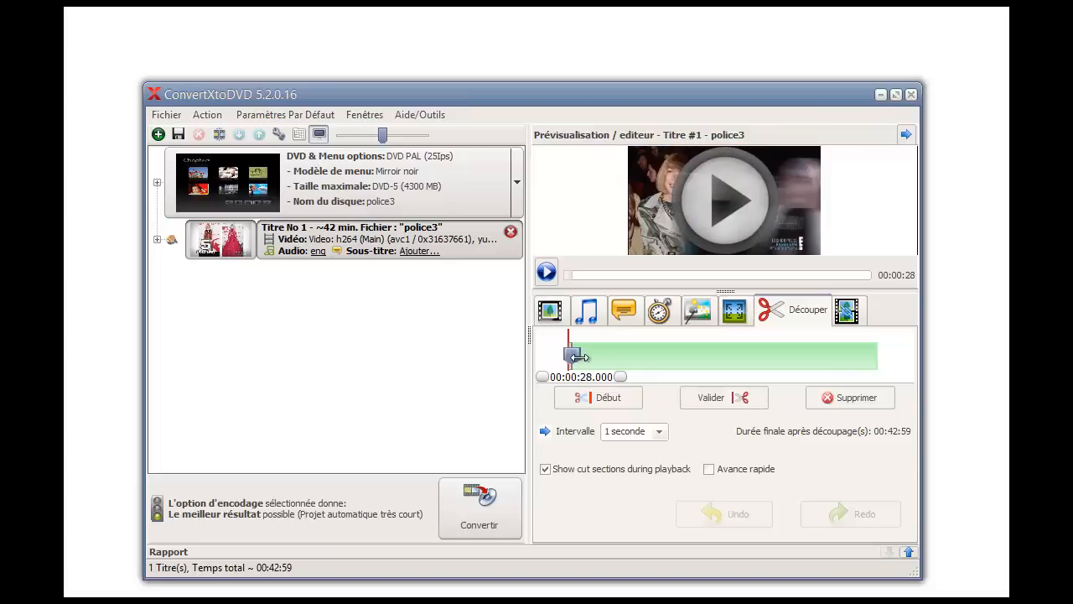
Step: Keep the step interval at 1 second and advance the cut's end step by step to 00:00:31.531
click(659, 433)
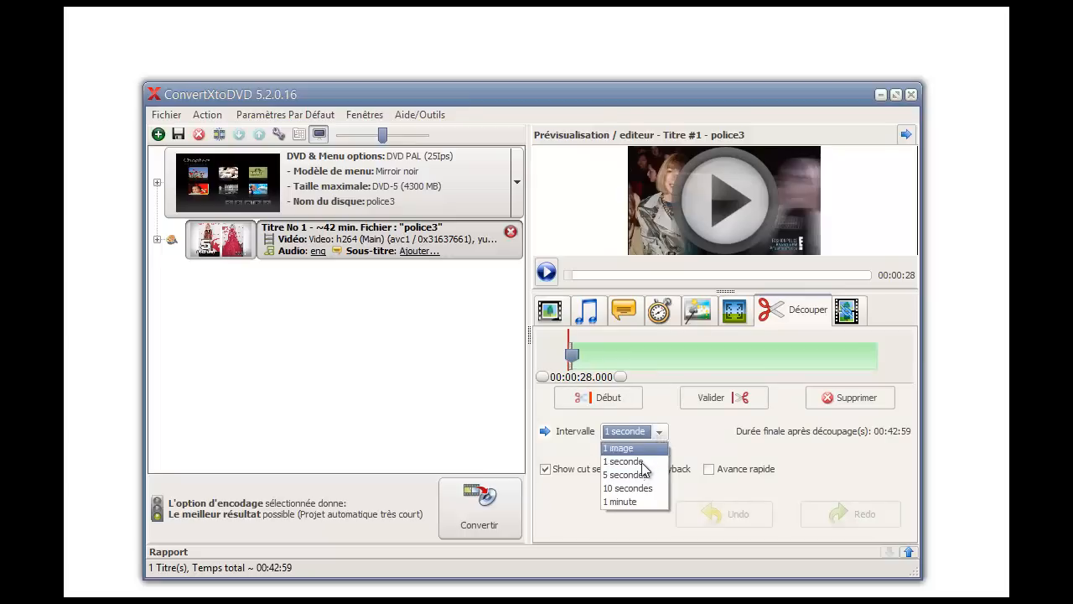
click(632, 462)
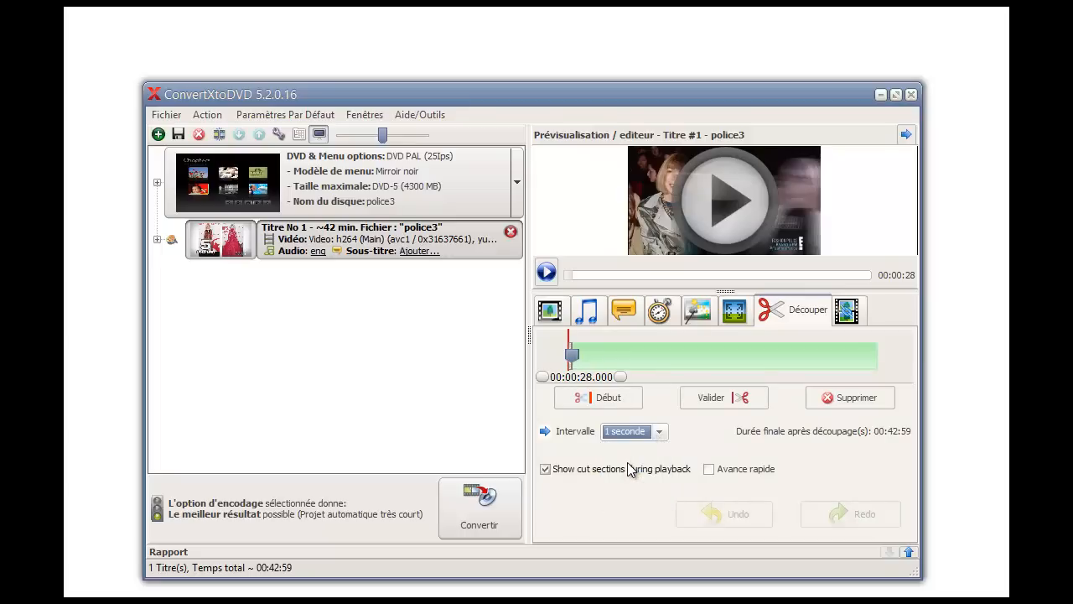
click(620, 378)
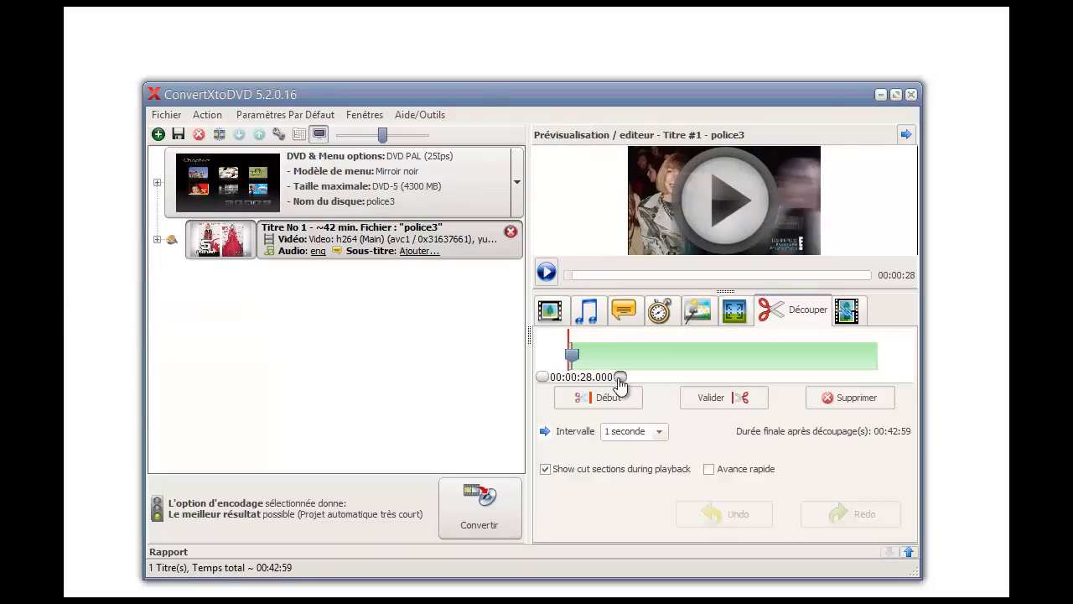
click(620, 377)
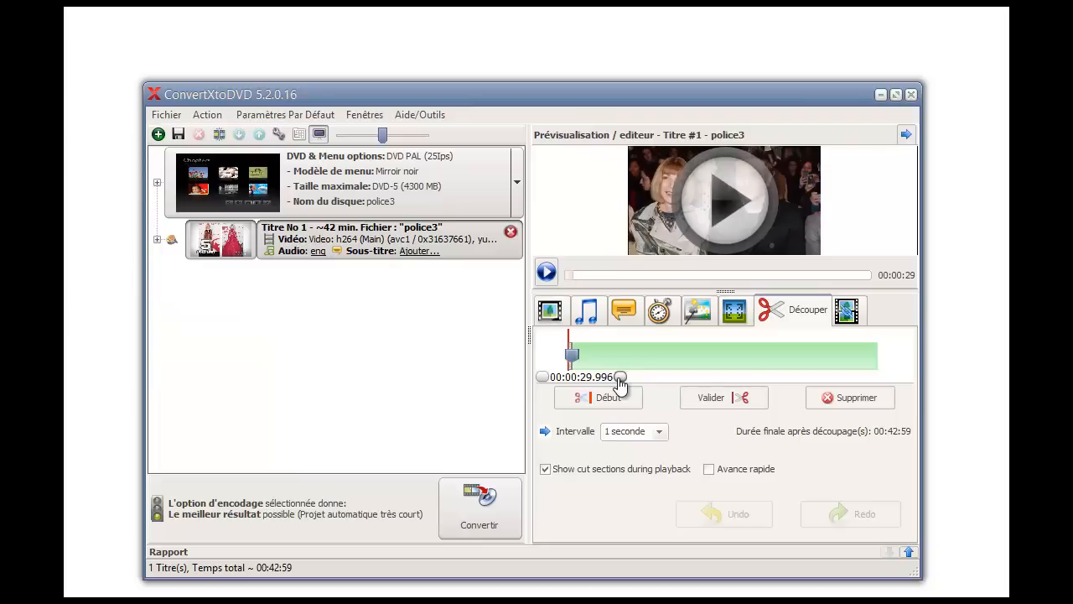
click(620, 378)
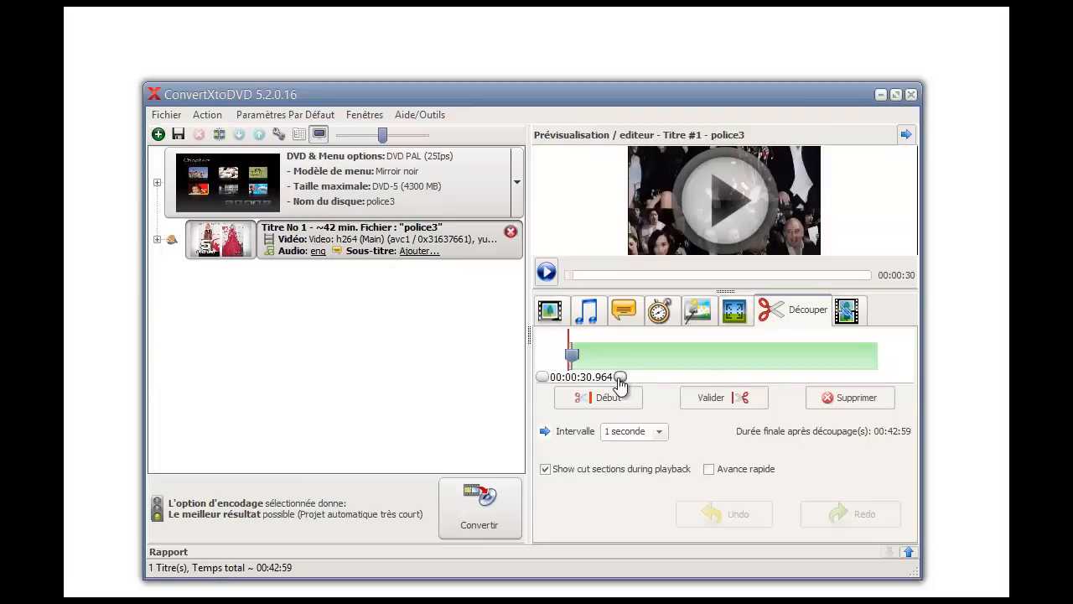
click(619, 378)
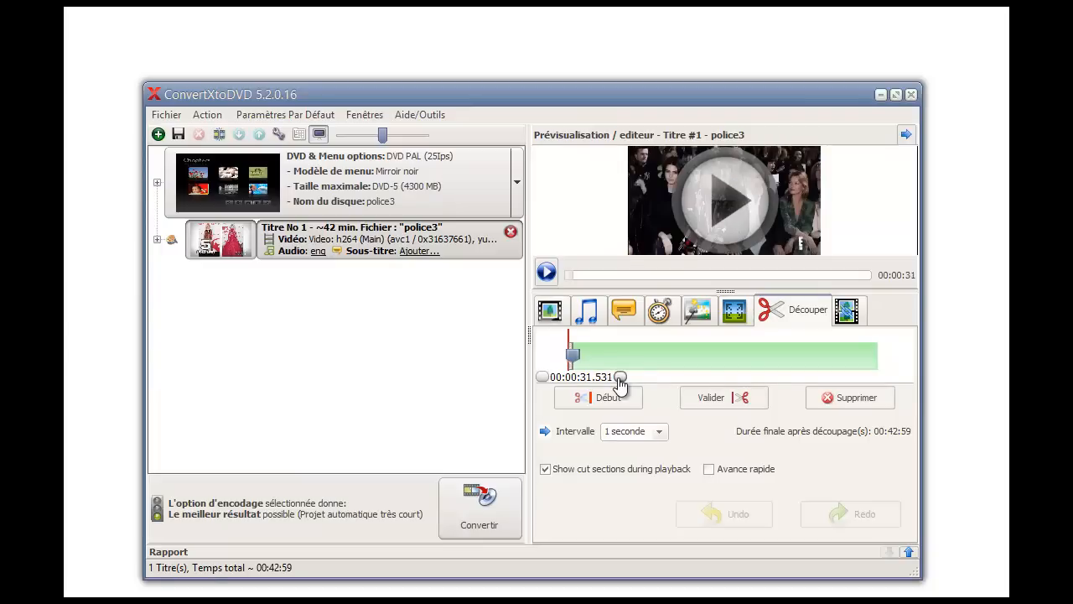
click(620, 378)
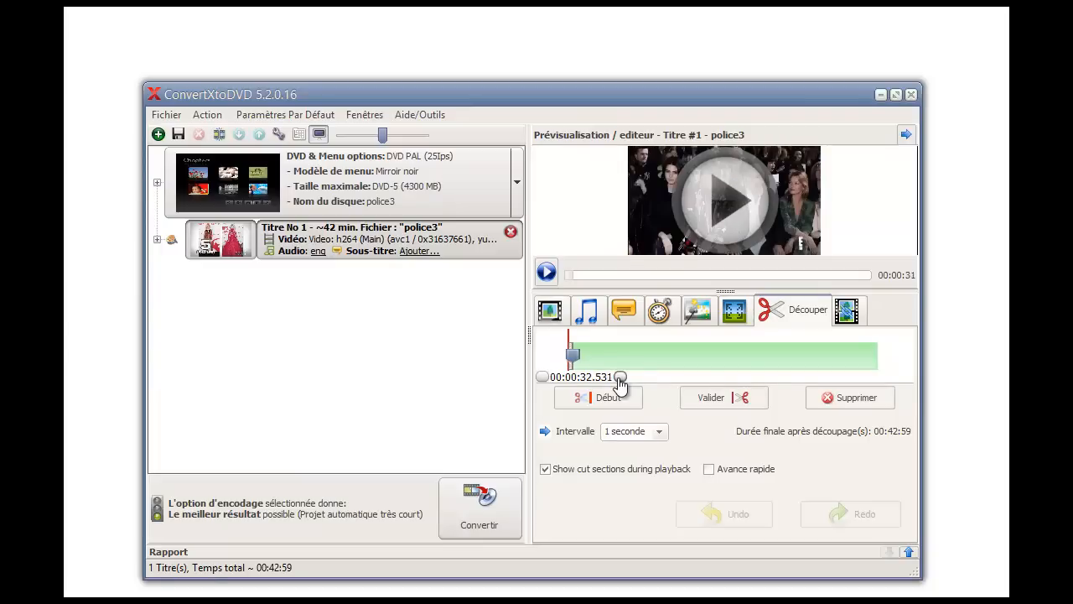
click(647, 433)
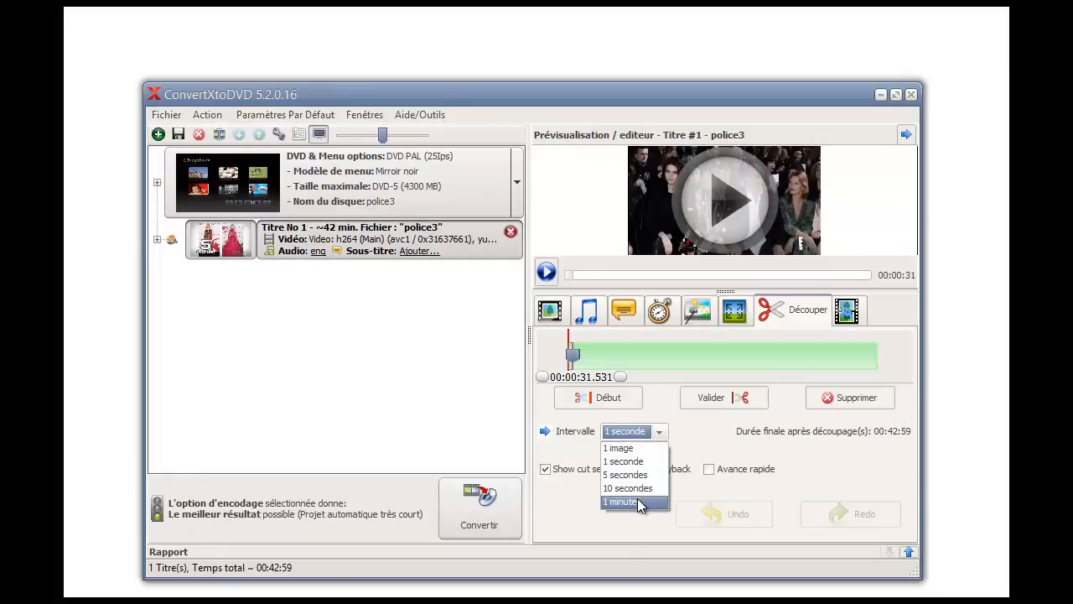
click(660, 436)
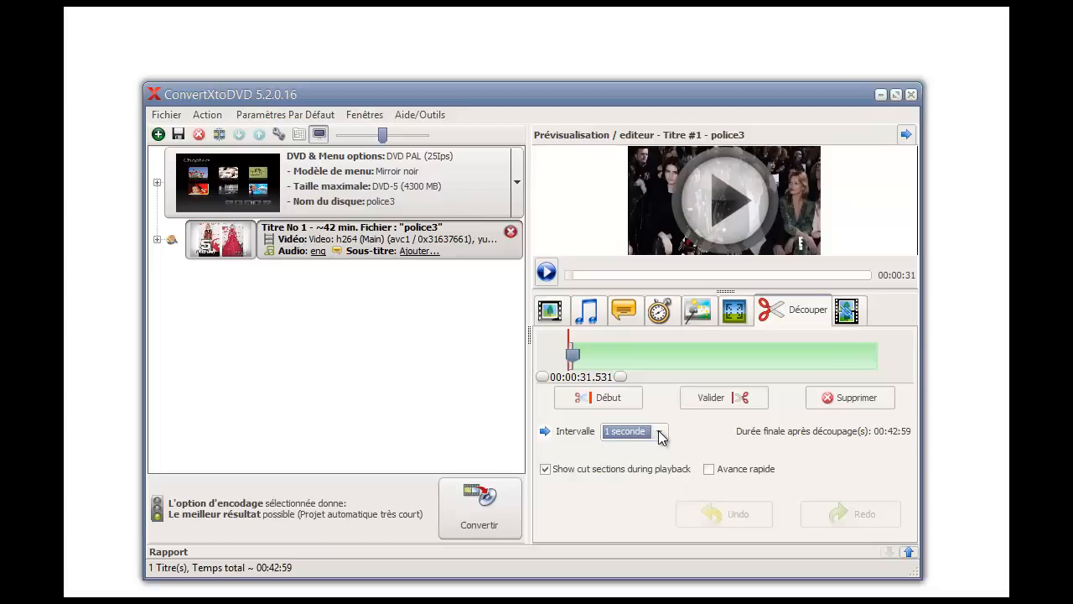
Step: Readjust the opening cut's end with coarse moves and one-second steps, set it to 00:01:45, and validate the cut
click(621, 381)
drag(575, 353, 573, 356)
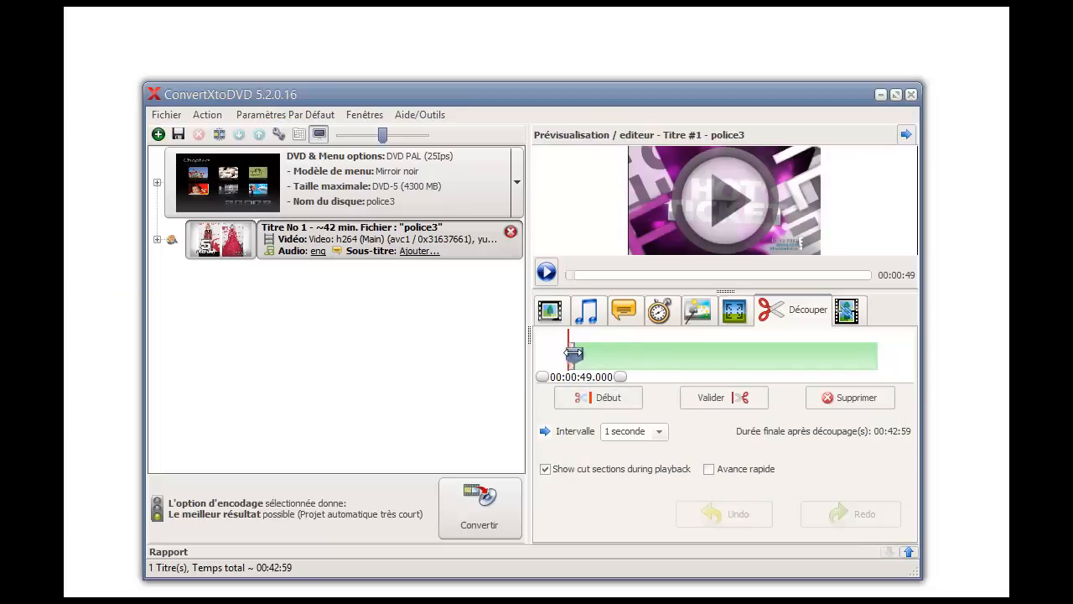
drag(573, 354, 571, 355)
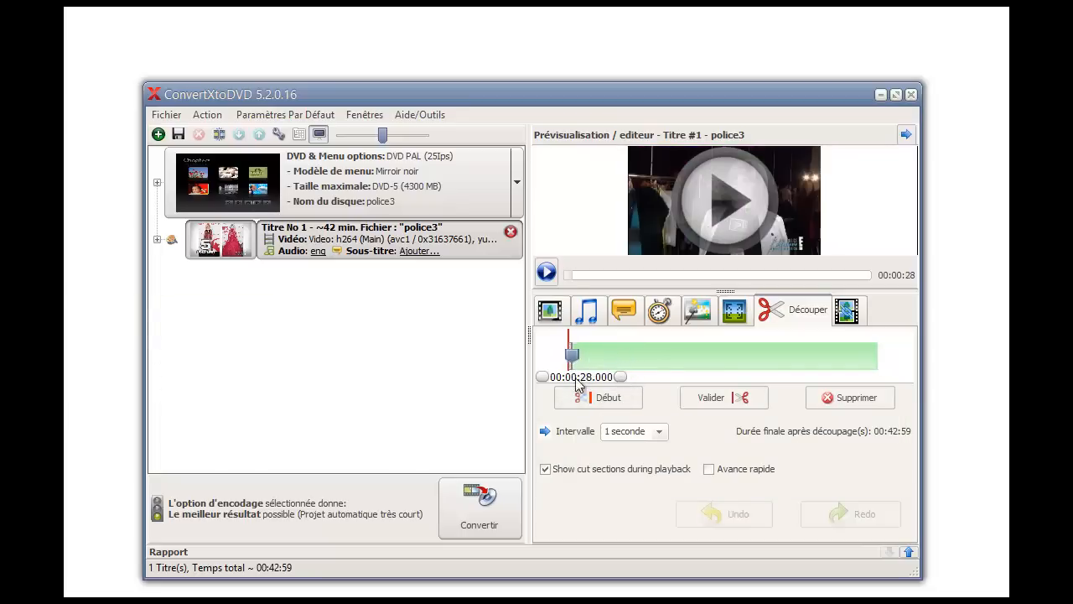
click(543, 377)
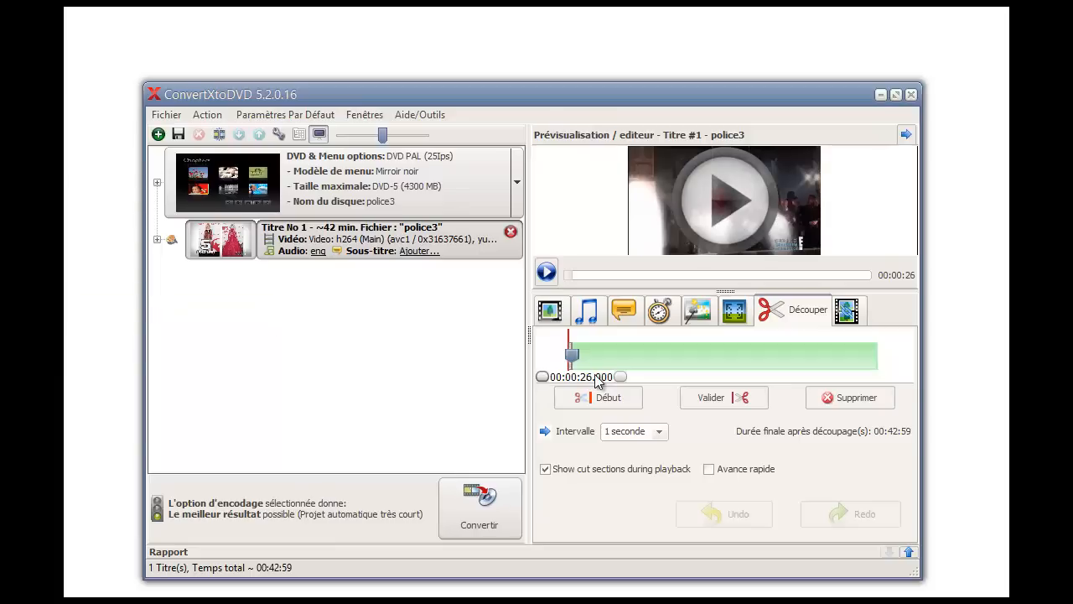
click(623, 379)
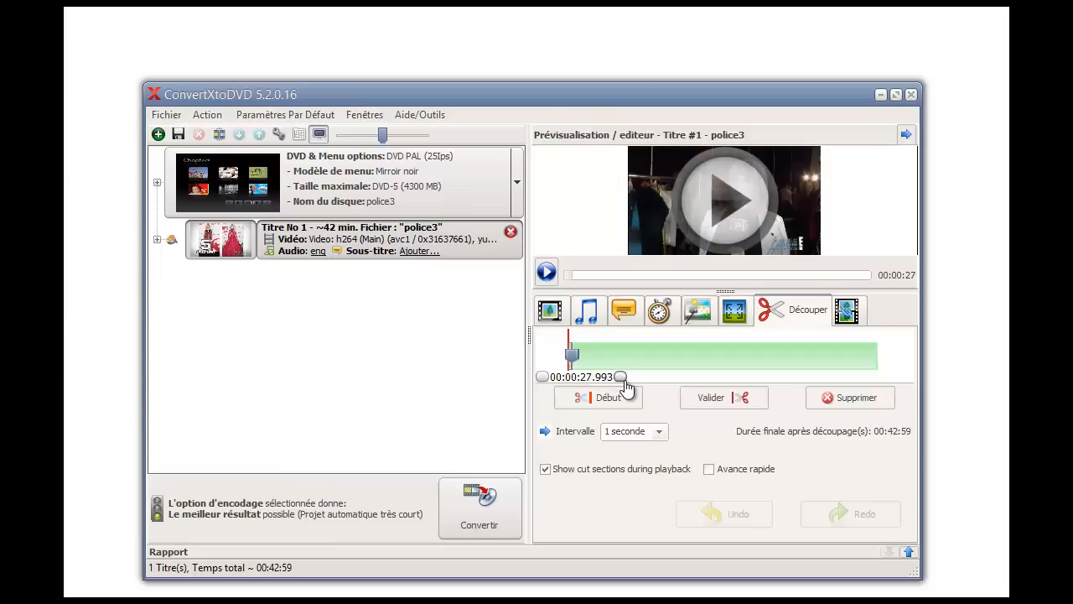
drag(571, 354, 582, 354)
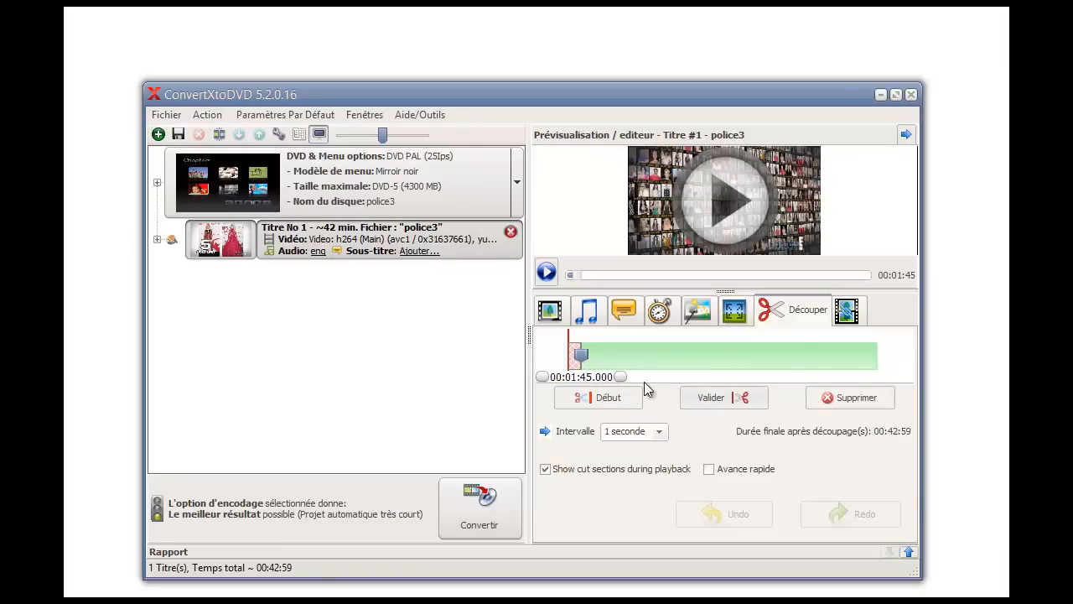
click(708, 400)
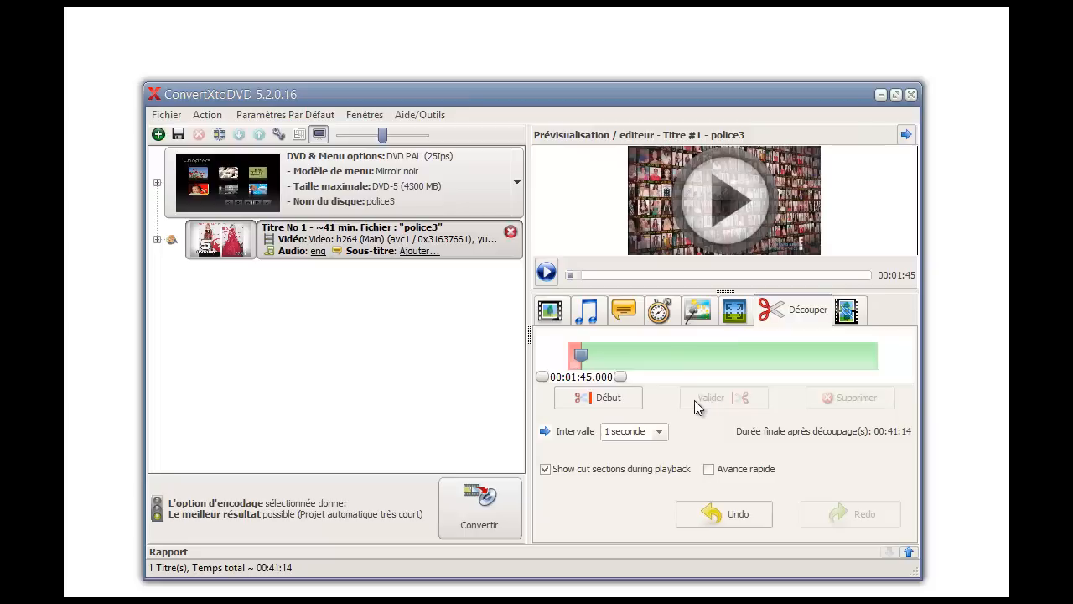
Step: Move the timeline cursor to 00:04:05 and undo the validated opening cut
drag(587, 356, 644, 357)
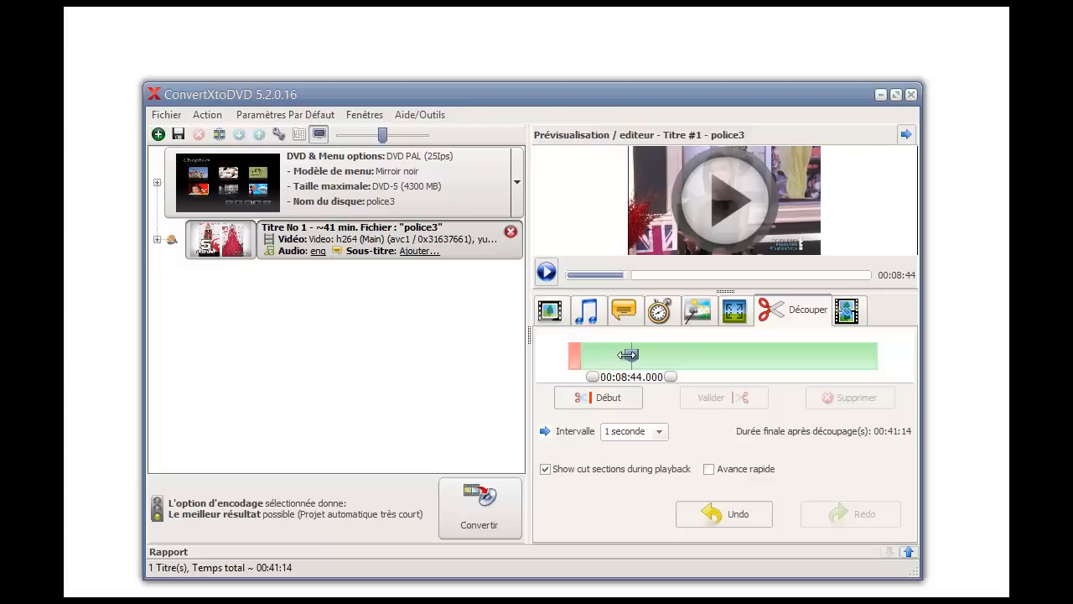
drag(628, 359, 598, 356)
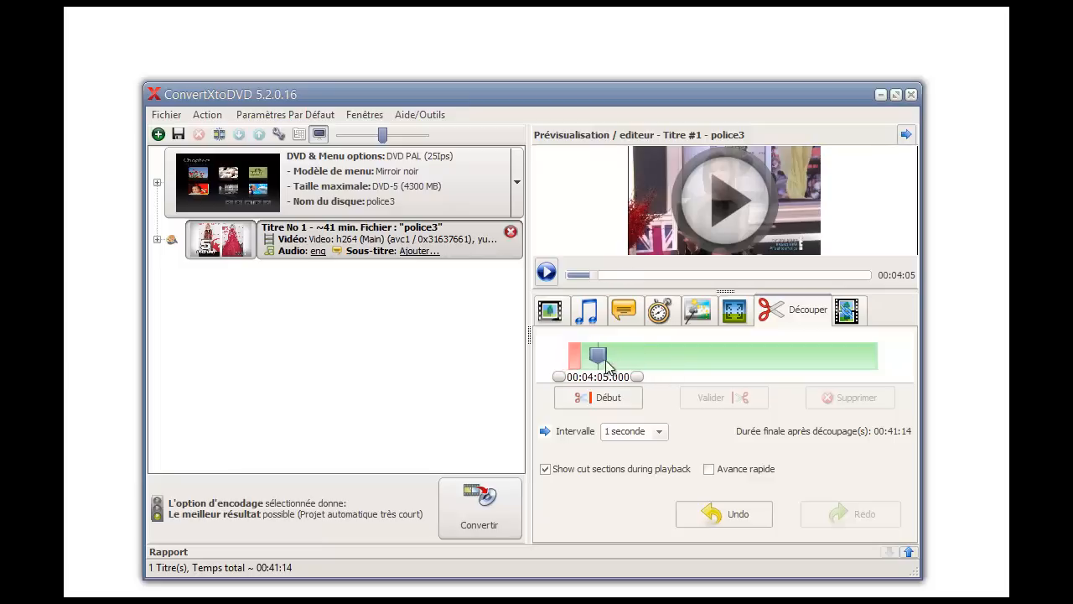
click(710, 511)
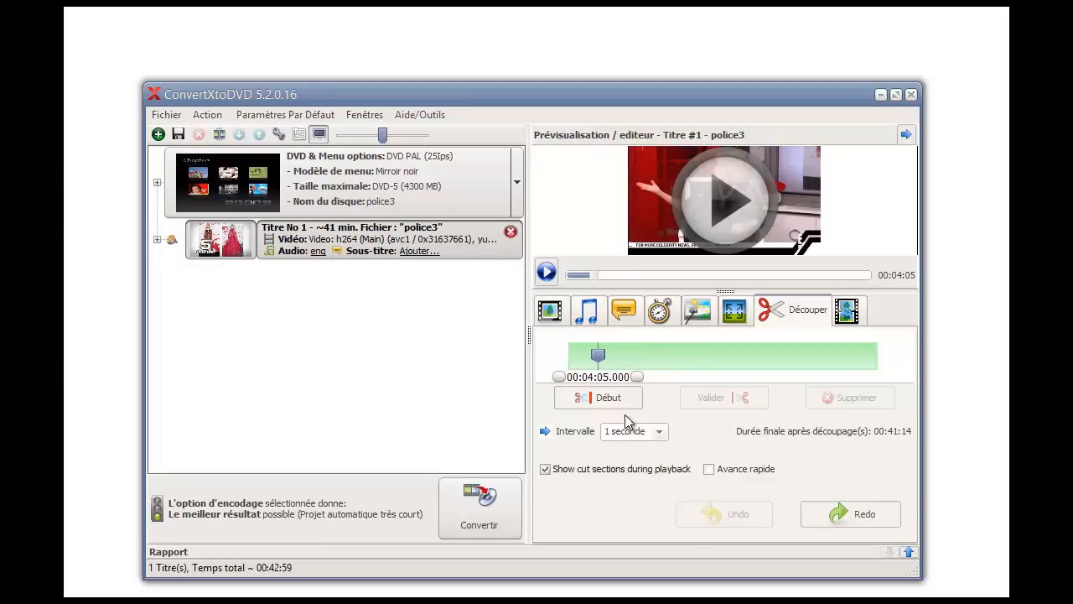
Step: Cut the opening of the video from the start to 00:02:06 and validate the cut
mouse_move(598, 358)
mouse_down()
mouse_move(569, 359)
mouse_move(583, 356)
mouse_up()
click(587, 399)
click(706, 392)
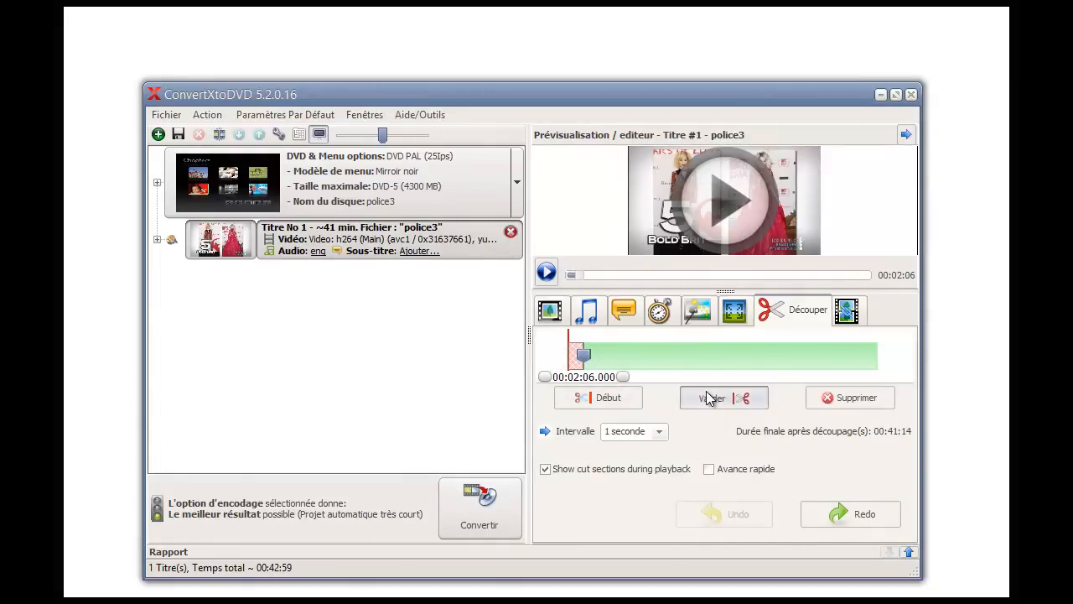
Step: Cut a middle section starting at 00:14:20 and a closing section running to the video's end at 00:42:59.243, validating both
drag(587, 358, 672, 354)
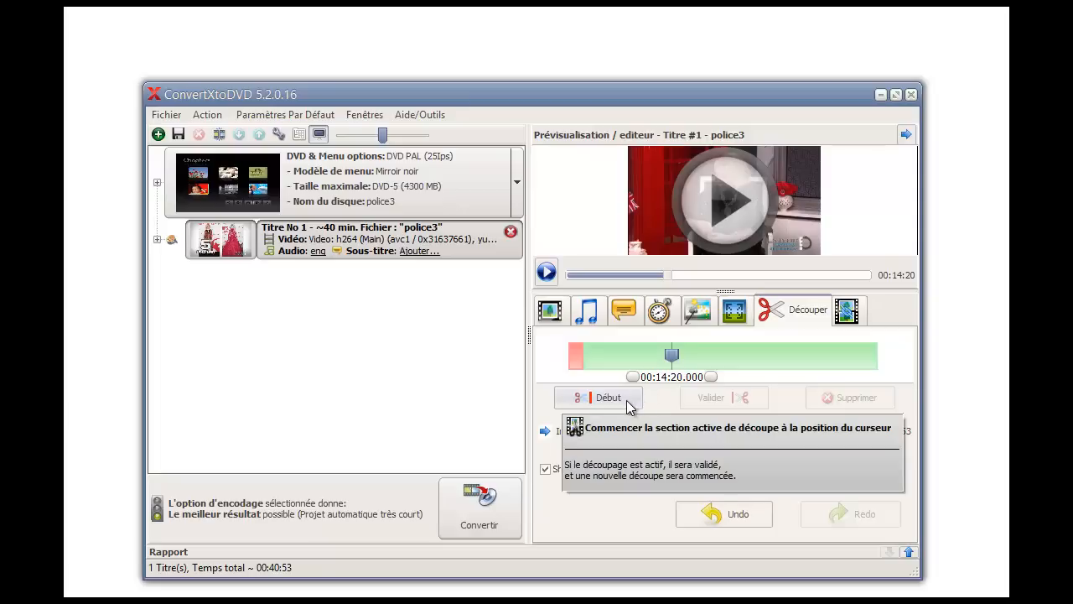
click(599, 398)
drag(709, 356, 839, 354)
click(717, 397)
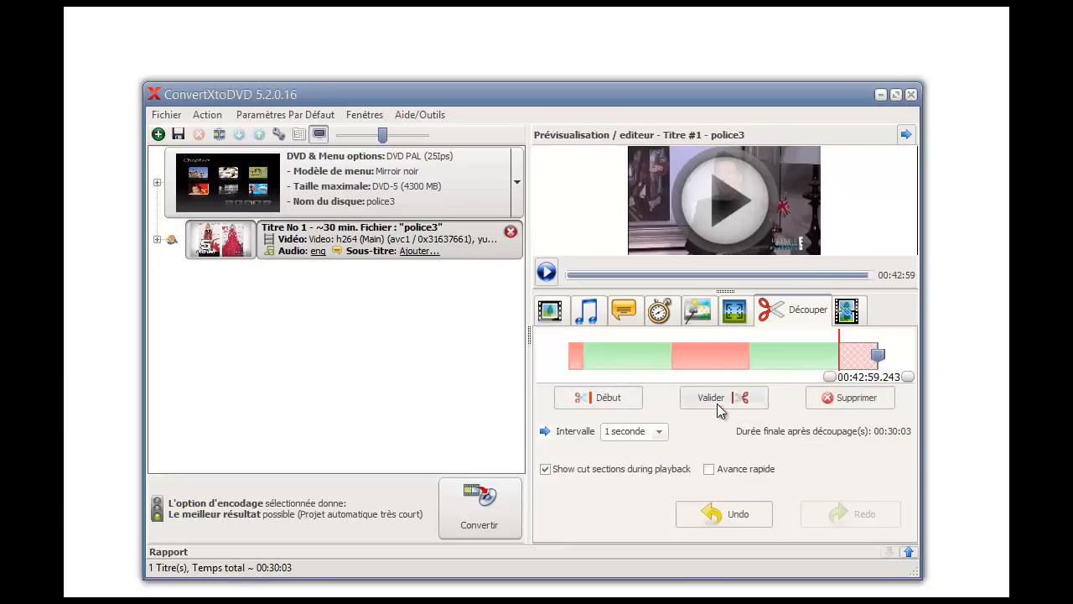
click(717, 402)
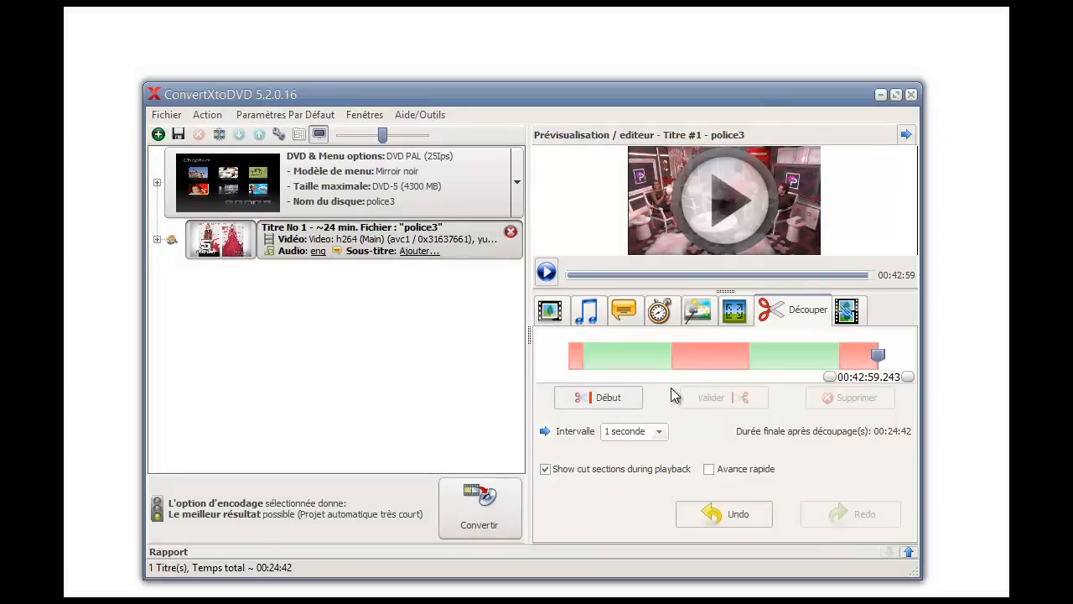
Step: Preview the title around the start of the closing cut, from 00:37:10 to about 00:39:28, and pause at 00:38:45
mouse_move(878, 355)
mouse_down()
mouse_move(818, 355)
mouse_move(837, 355)
mouse_up()
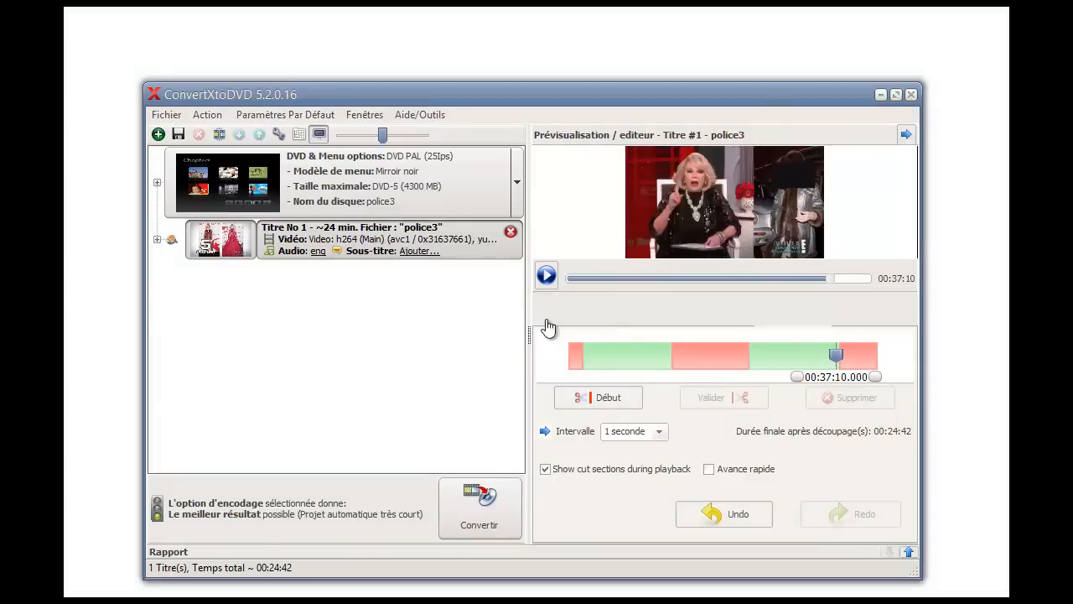
click(549, 312)
click(726, 308)
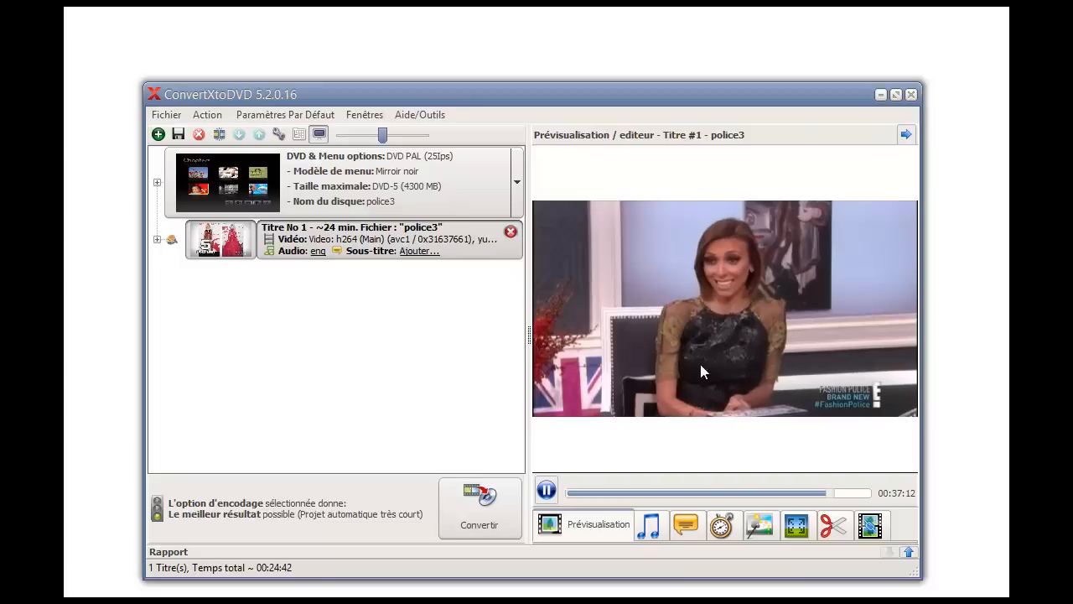
click(836, 496)
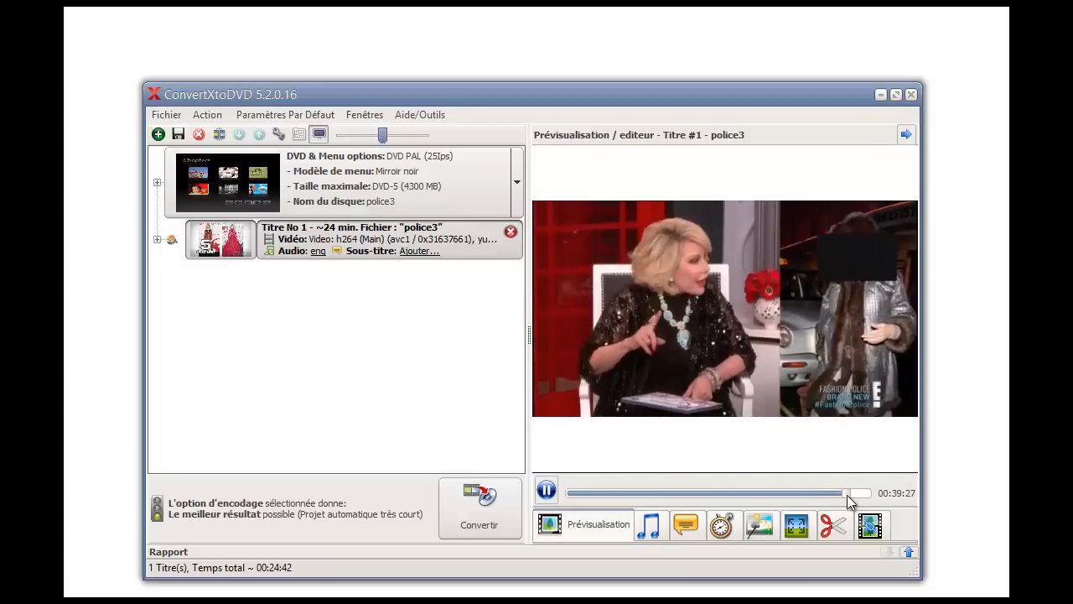
click(847, 495)
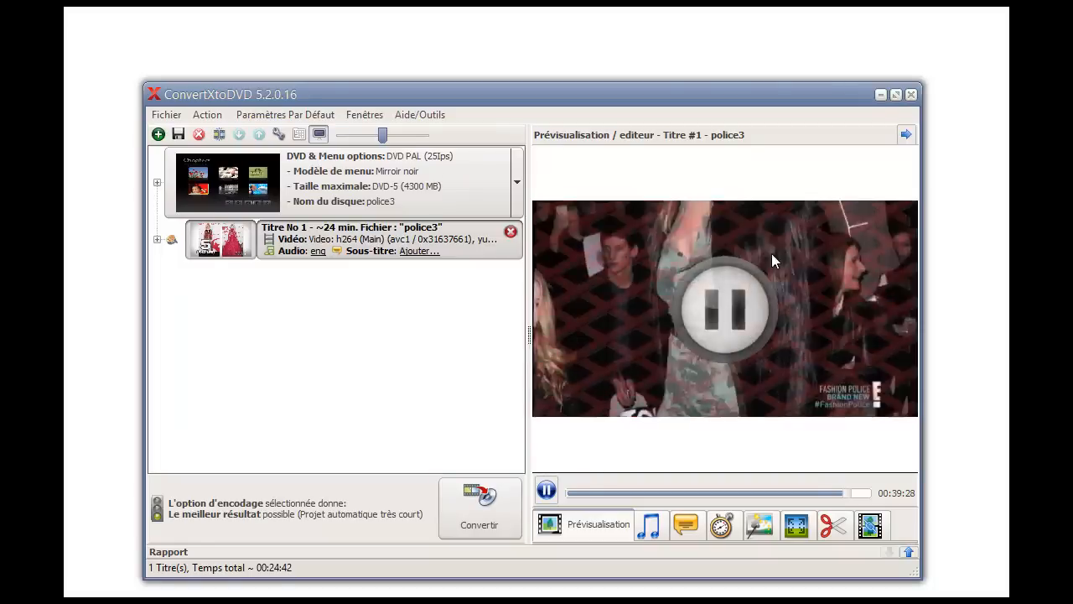
click(580, 380)
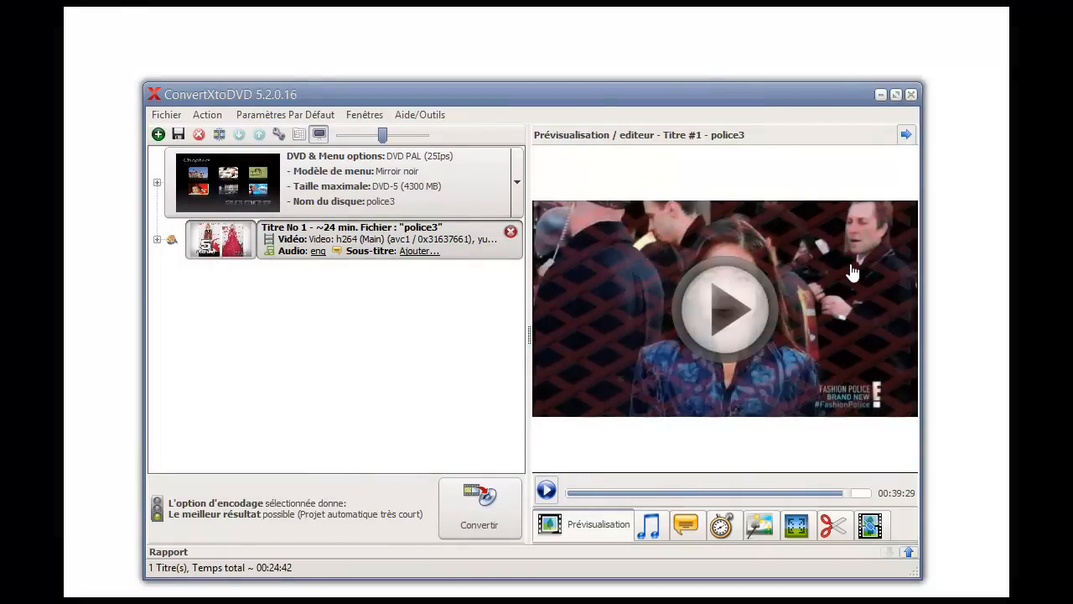
click(844, 494)
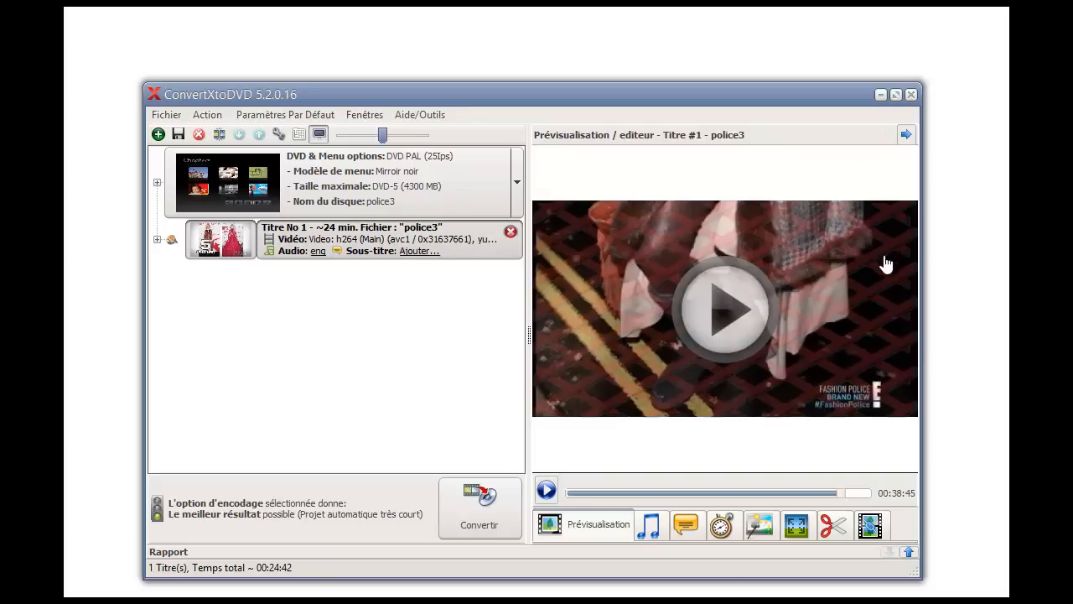
Step: Return to the cutting editor and move the timeline cursor back to 00:31:06 in the last kept section
click(842, 523)
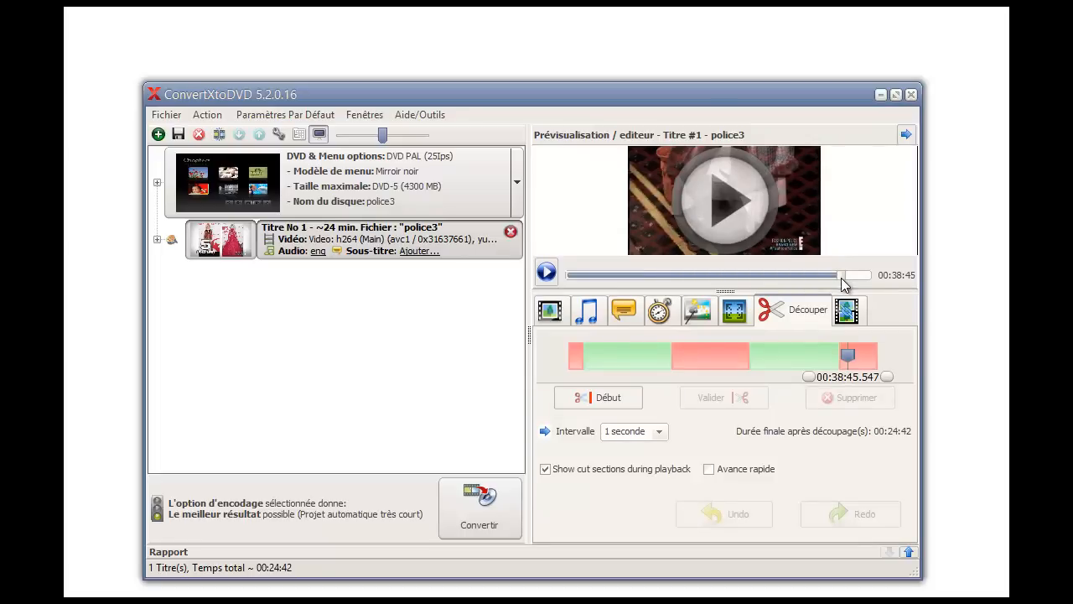
drag(847, 355, 828, 356)
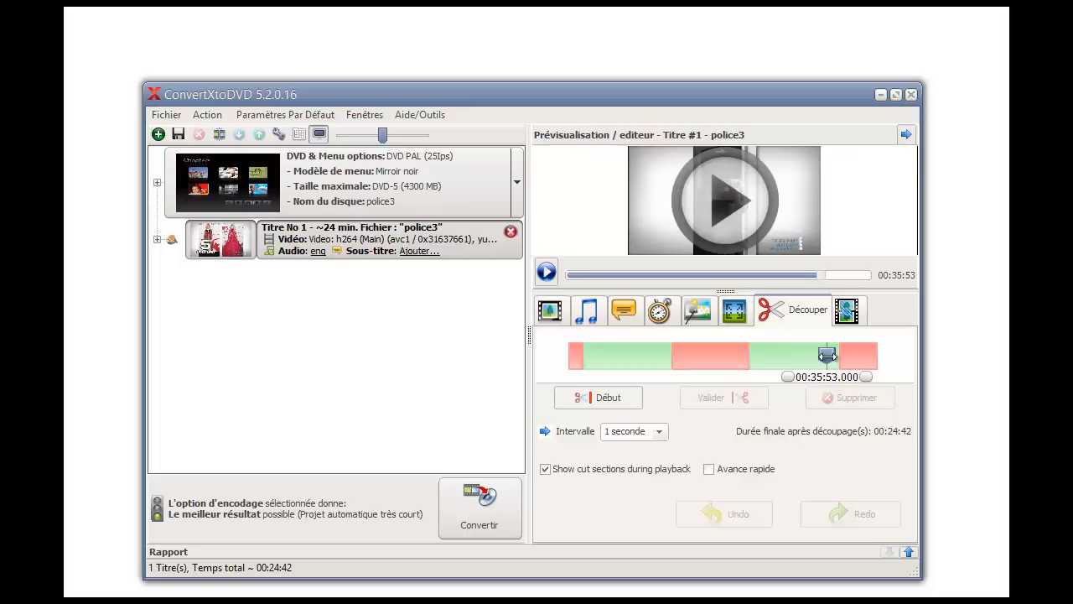
drag(828, 356, 793, 356)
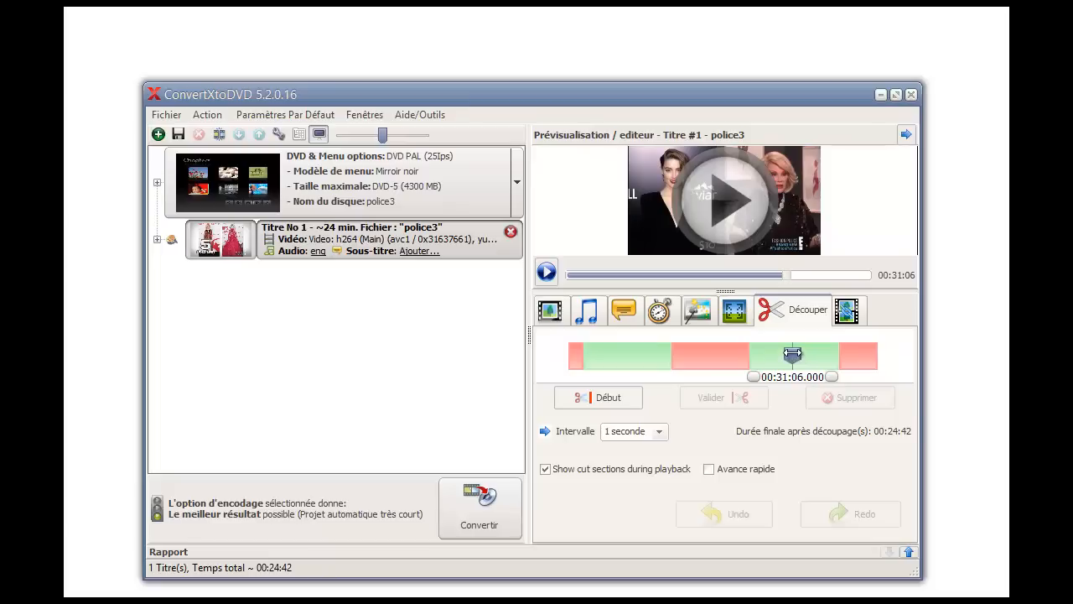